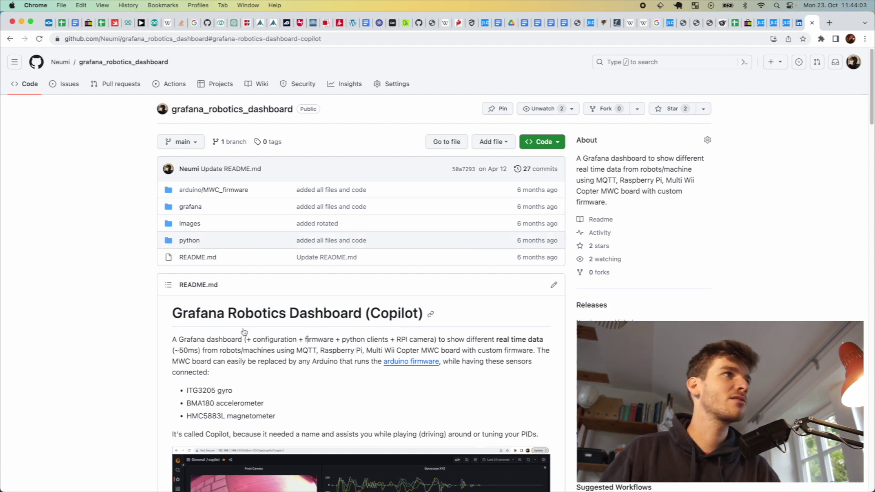
Run ssh pi@raspberry in both terminal windows, restarting the stalled login on the left
key(super+Tab)
text(cd )
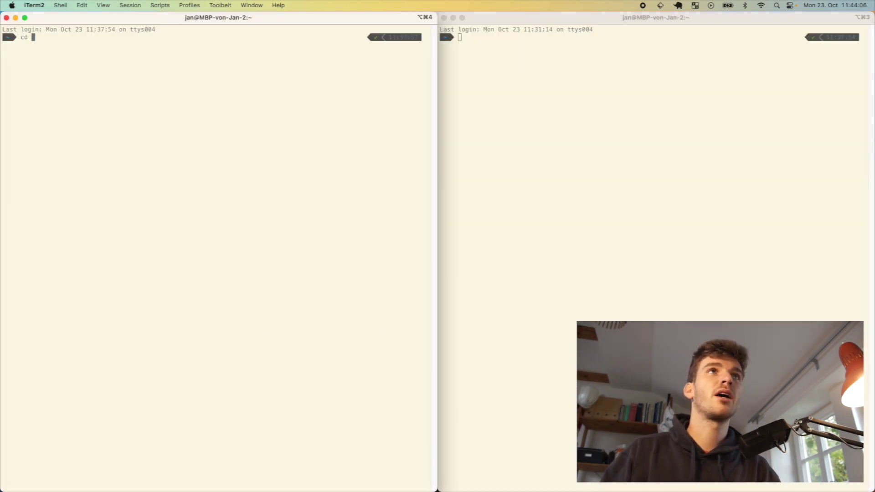
text(ssh)
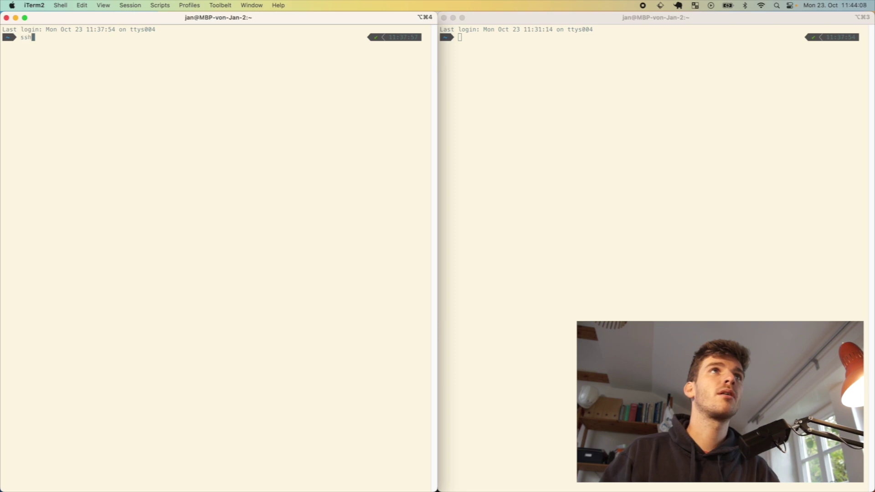
text( pi@raspberry)
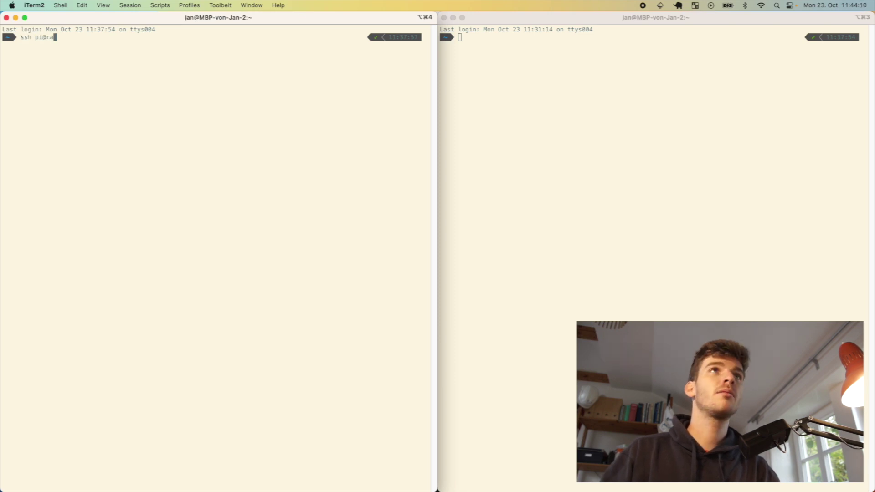
key(Return)
click(512, 115)
text(ssh pi@raspberry)
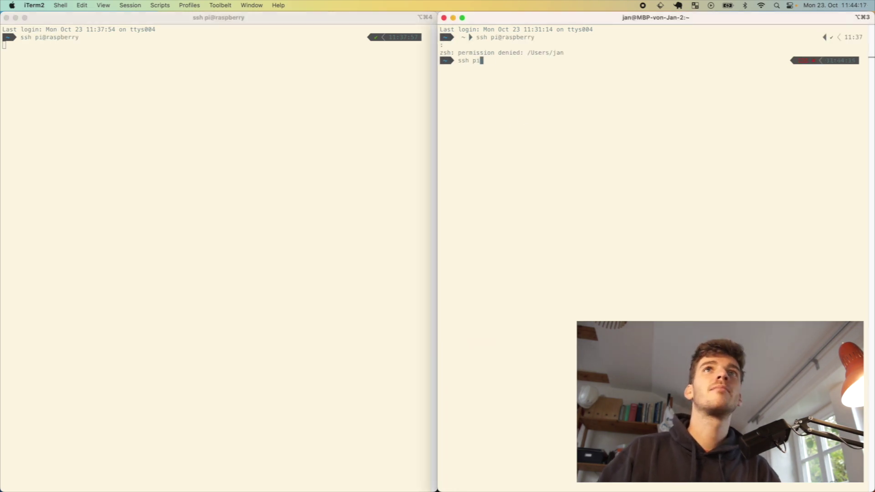
key(Return)
key(Return)
key(Return)
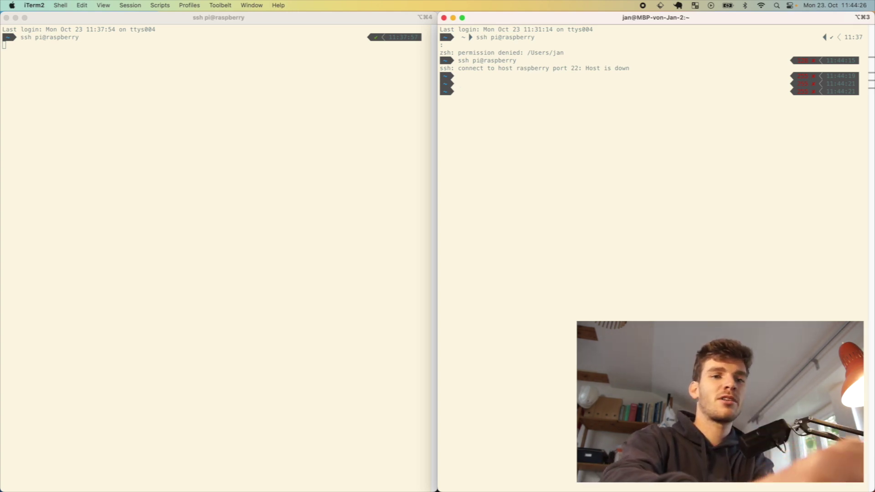
text(ssh pi@raspberry)
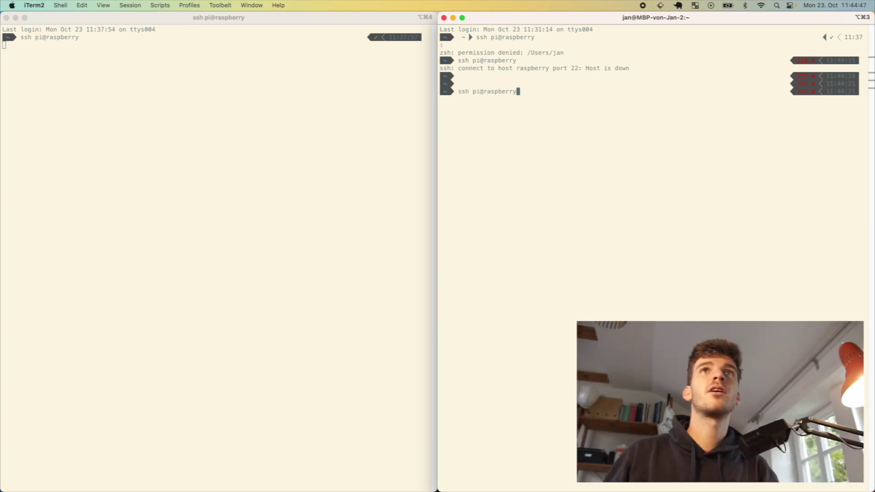
key(Return)
key(ctrl+c)
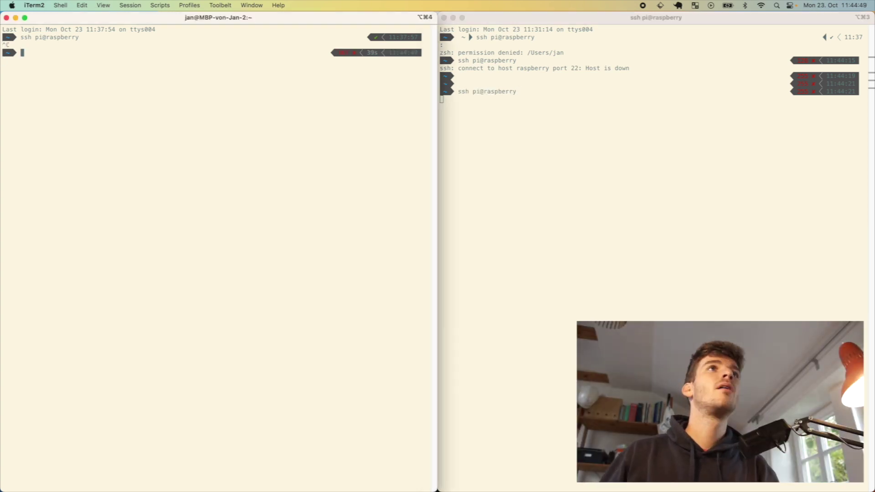
key(Return)
key(Up)
key(Return)
key(super+alt+3)
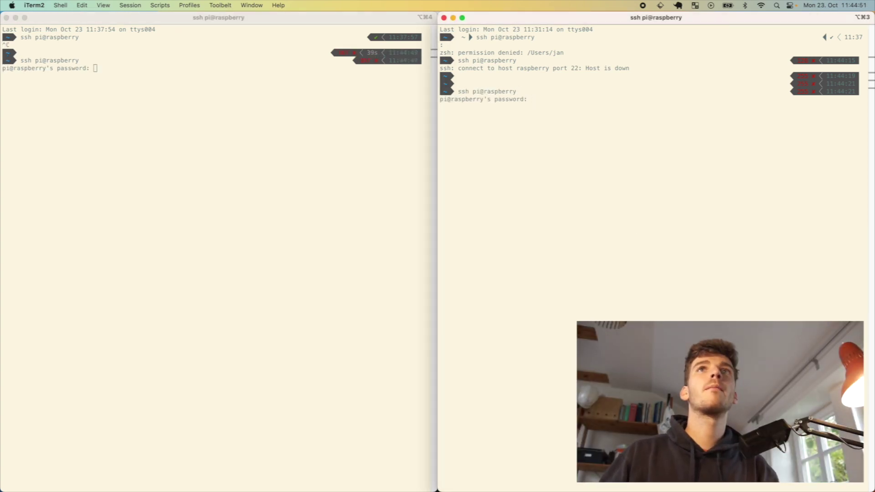
Enter the Pi login password in both windows to finish the SSH logins
text(raspberry)
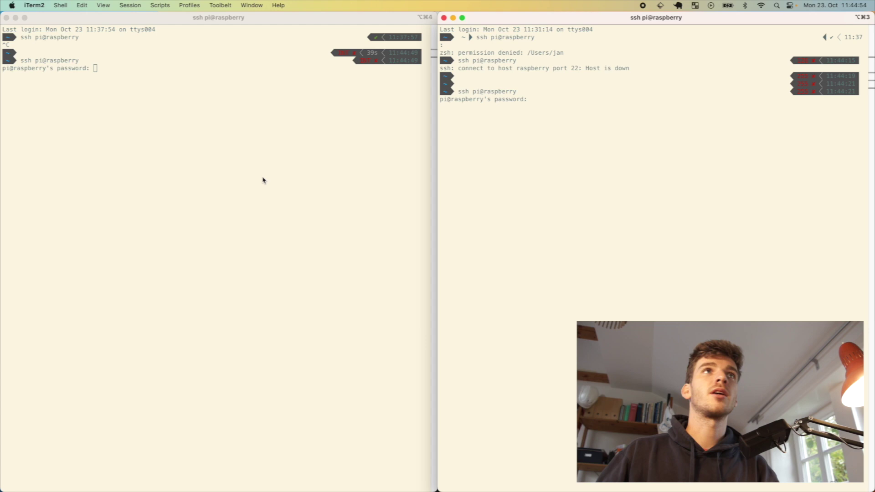
key(Return)
click(89, 100)
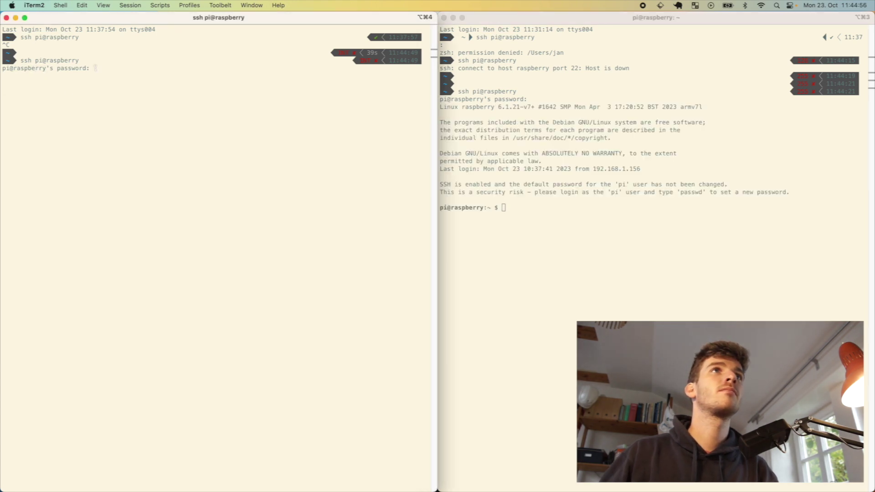
key(Return)
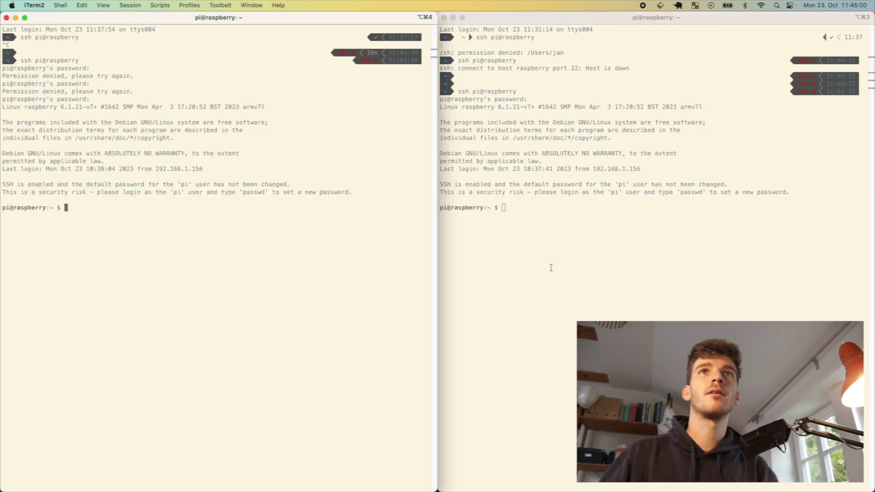
In the right window, list the home folder, enter copilot/ and list its three Python scripts
click(551, 267)
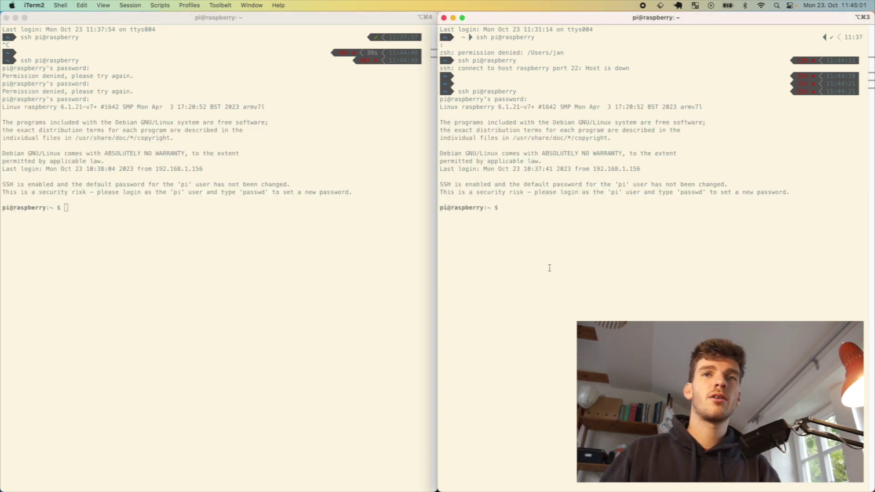
key(Return)
key(Return)
key(Return)
text(ls)
key(Return)
key(Return)
key(Return)
key(Return)
key(Return)
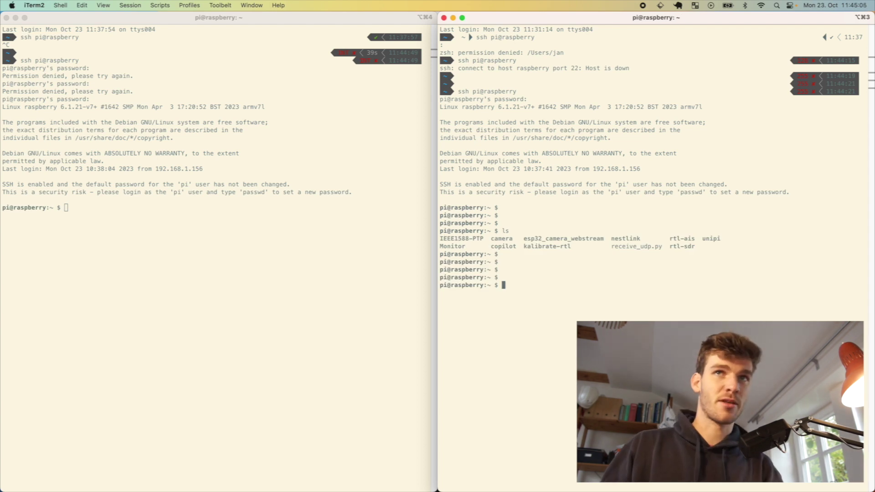
text(cd co)
key(Tab)
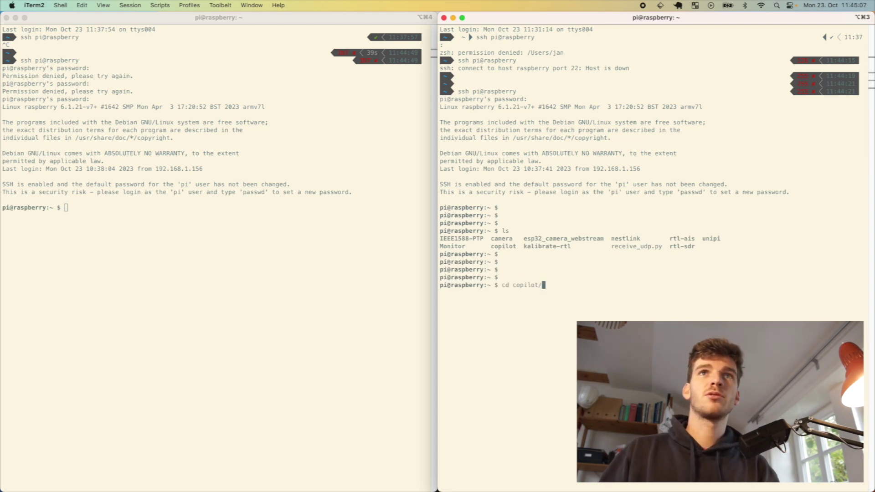
key(Return)
text(ls)
key(Return)
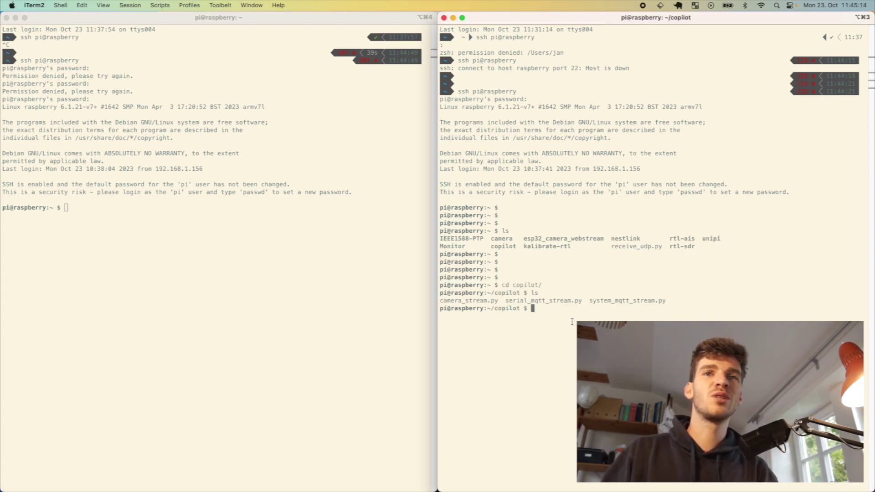
key(super+alt+4)
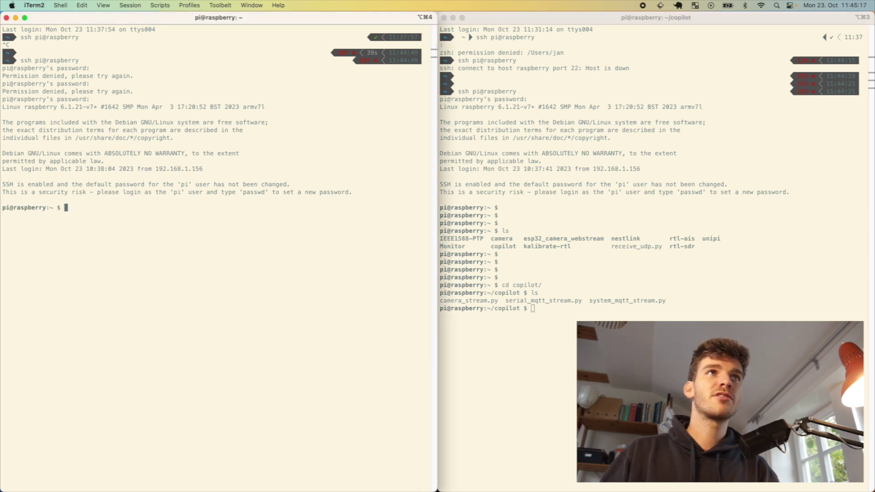
key(Return)
key(Return)
key(Return)
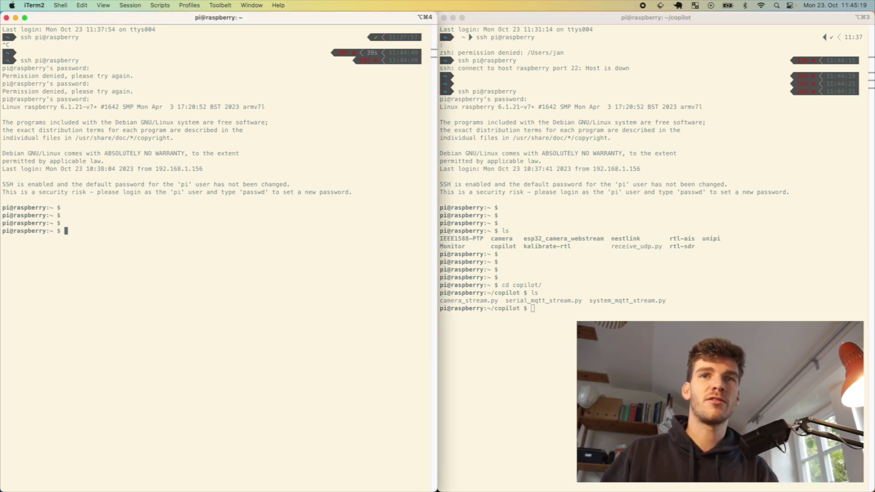
Start the grafana-server service on the Pi, authenticating with the login password
text(service)
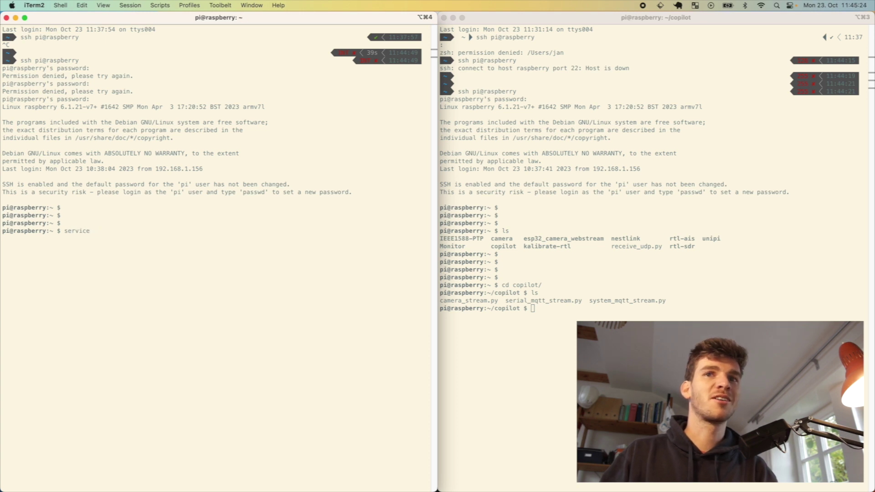
key(BackSpace)
key(BackSpace)
key(BackSpace)
key(BackSpace)
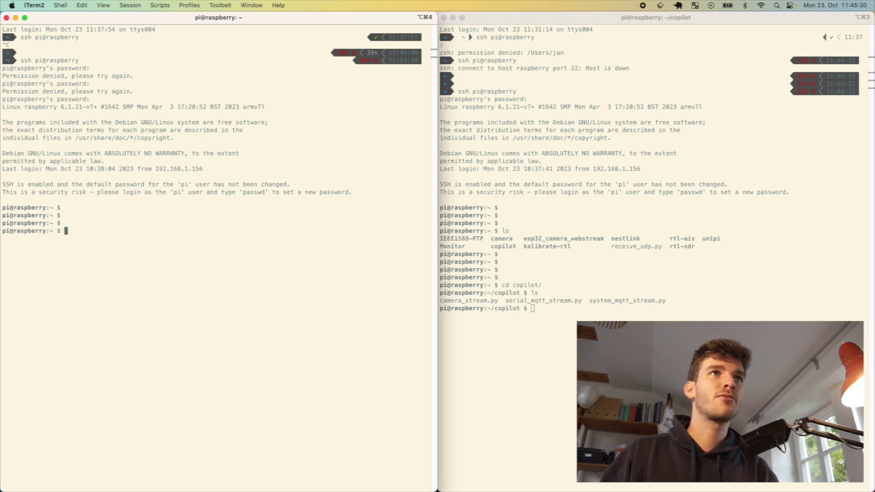
key(BackSpace)
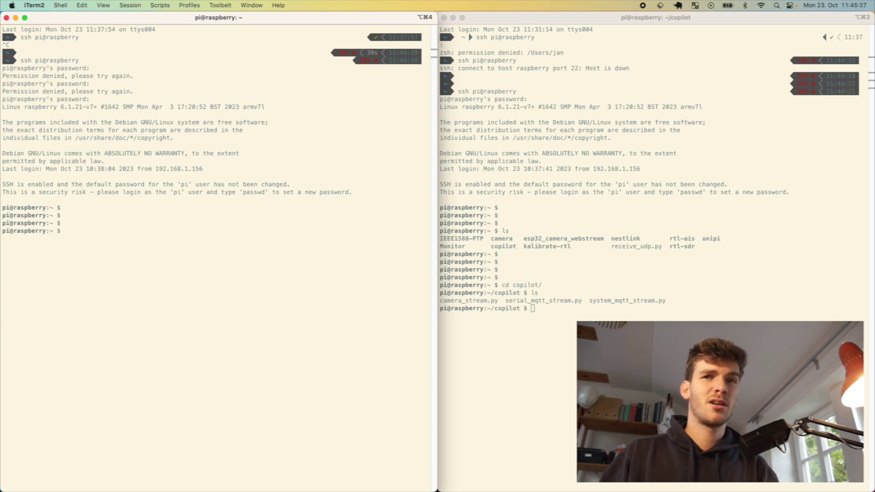
text(servi)
text(ce graf)
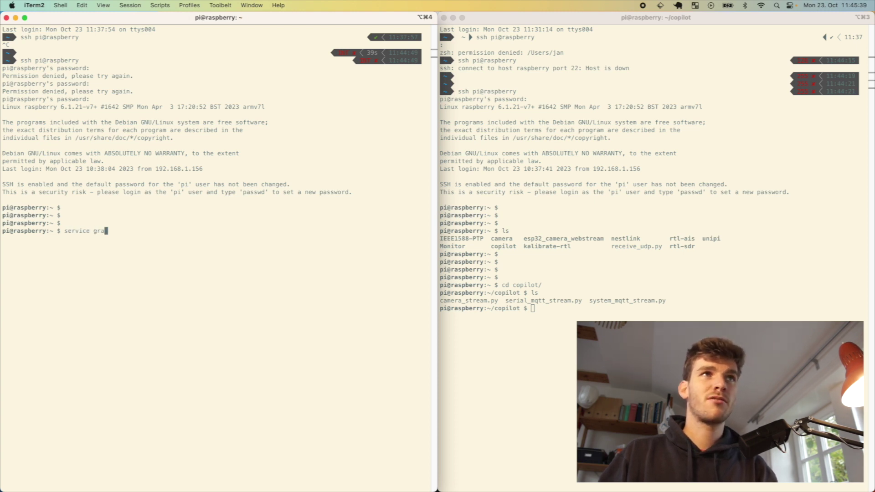
key(Tab)
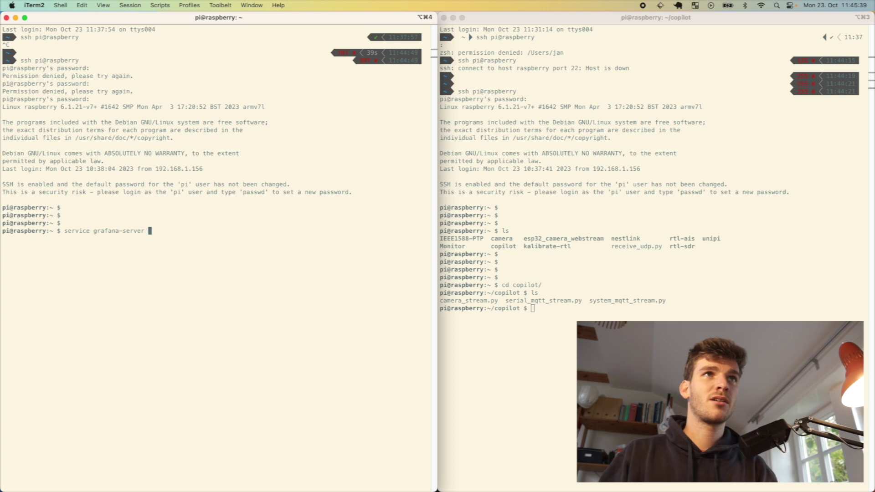
text(start)
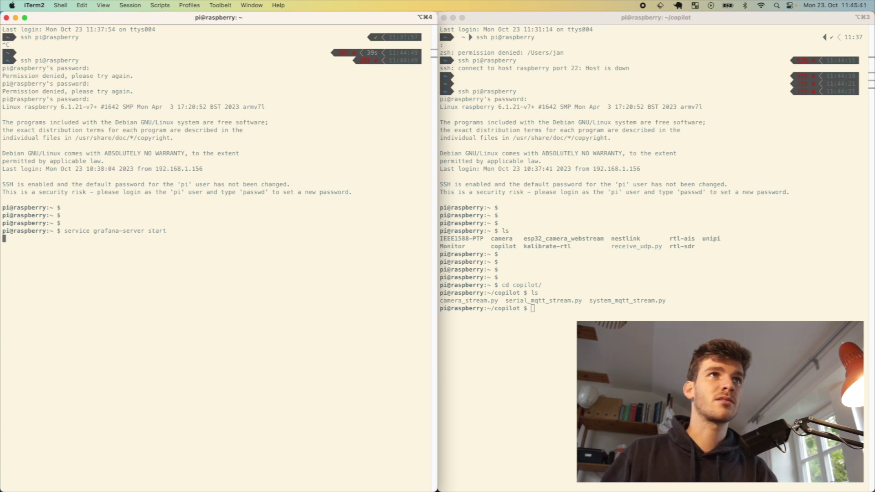
key(Return)
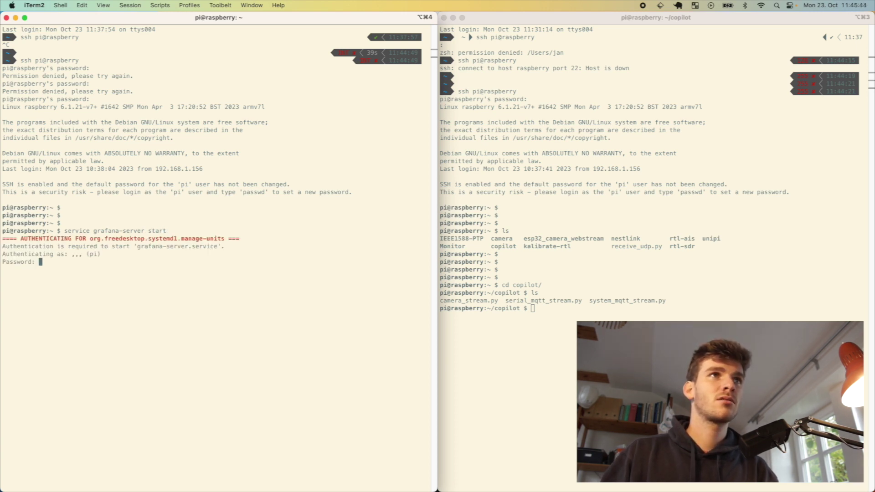
key(Return)
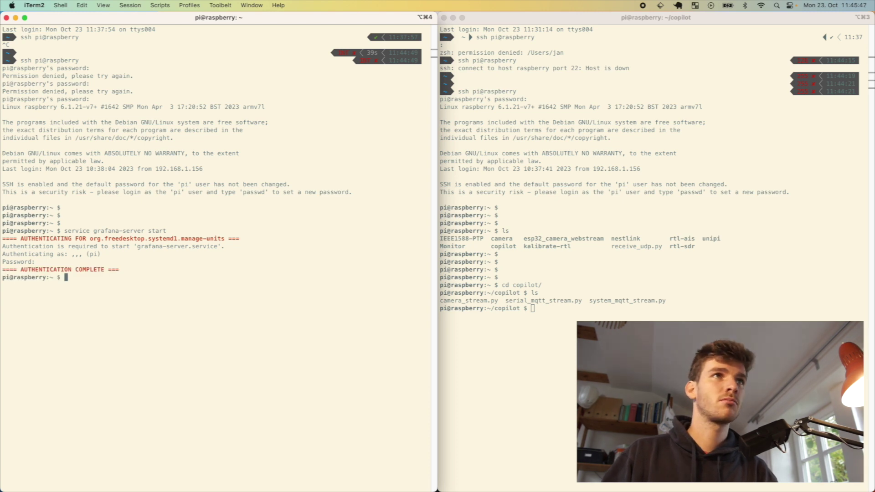
Run ifconfig to look up the Pi's IP addresses
key(Return)
key(Return)
key(Return)
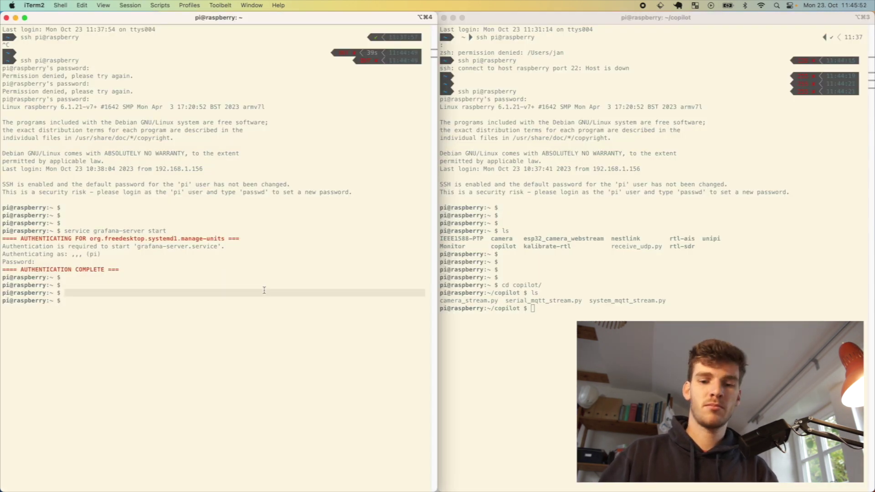
text(ifcon)
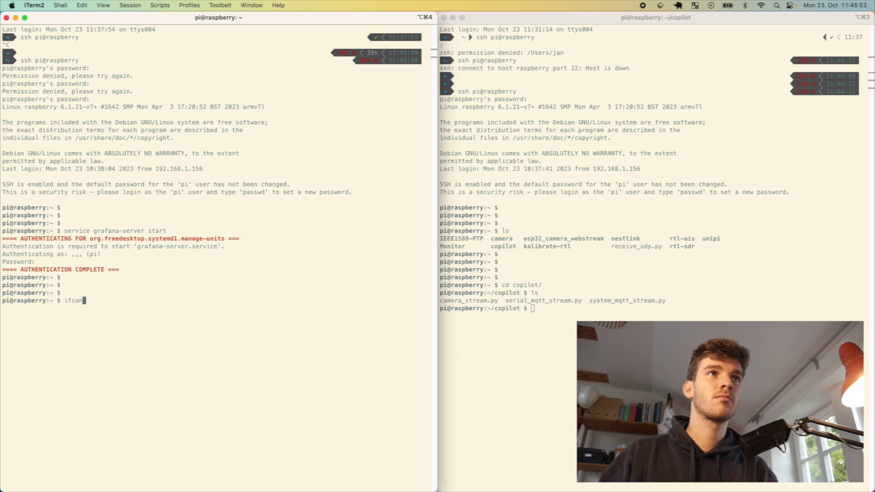
text(fig)
key(Return)
Load the Grafana home page at 192.168.1.232:3000 in a new Chrome tab
key(super+Tab)
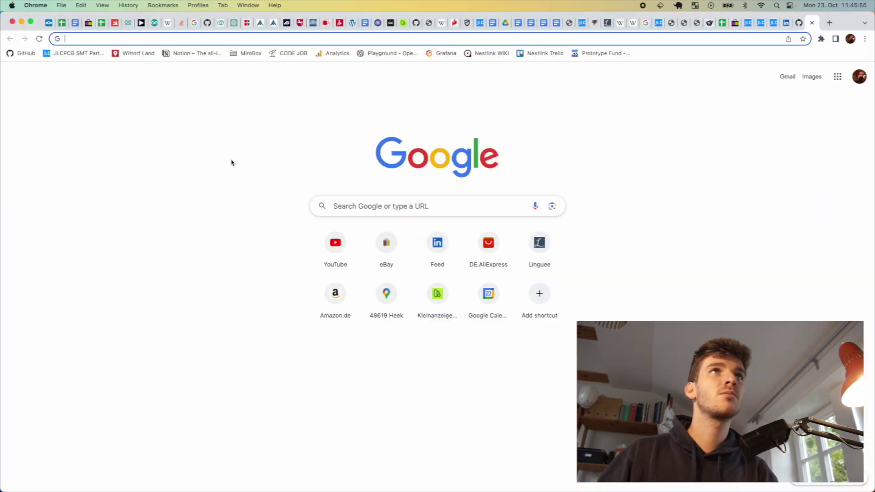
text(192.168.1.232:3000)
key(Return)
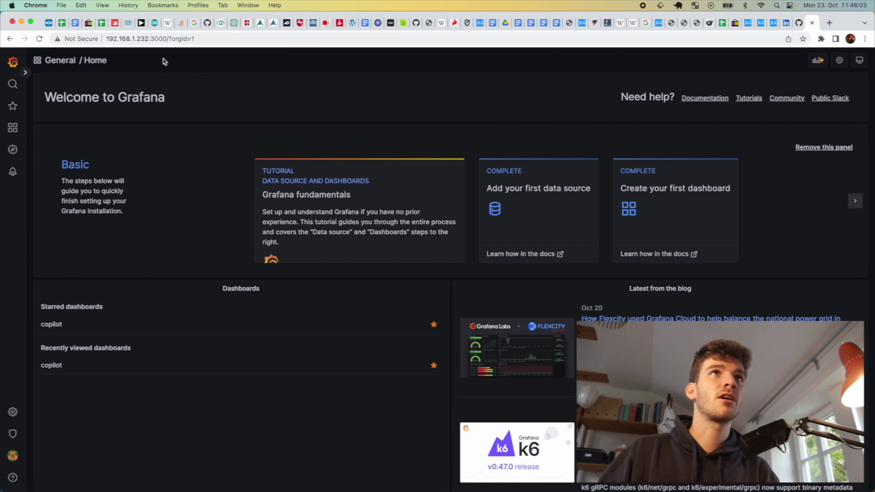
click(120, 41)
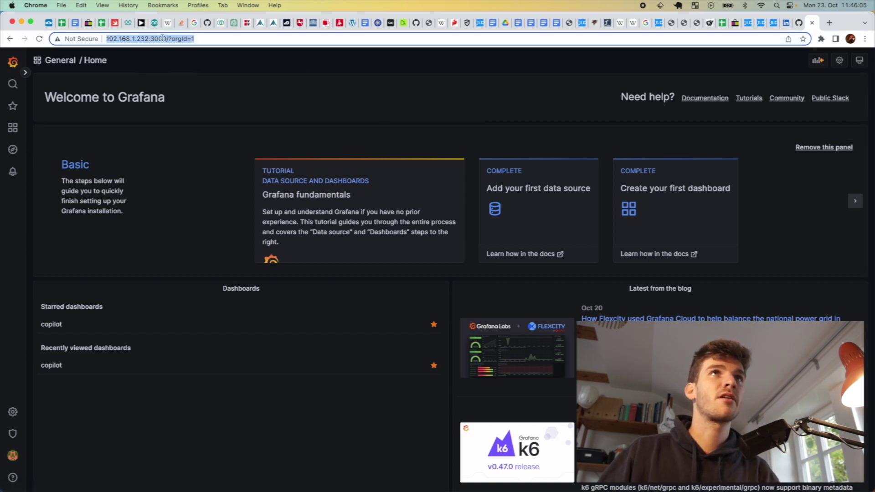
click(197, 38)
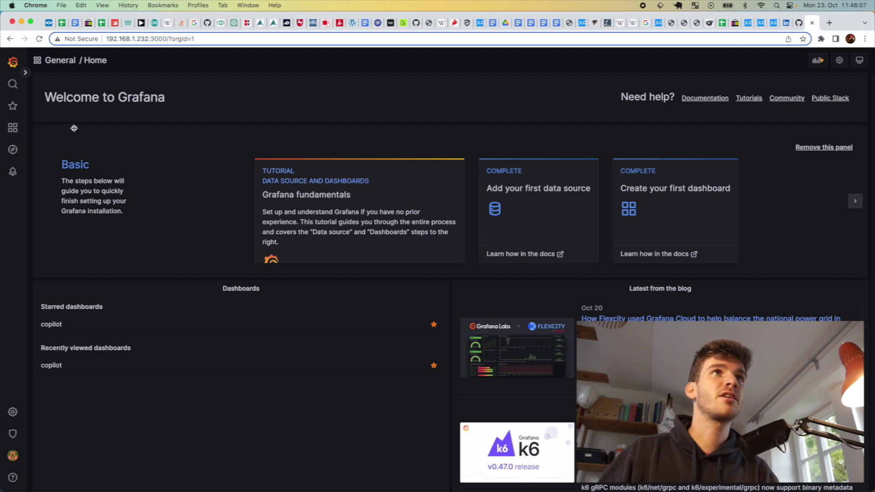
Open the copilot dashboard from the Starred list, then return to the GitHub repository tab
mouse_move(14, 106)
click(41, 123)
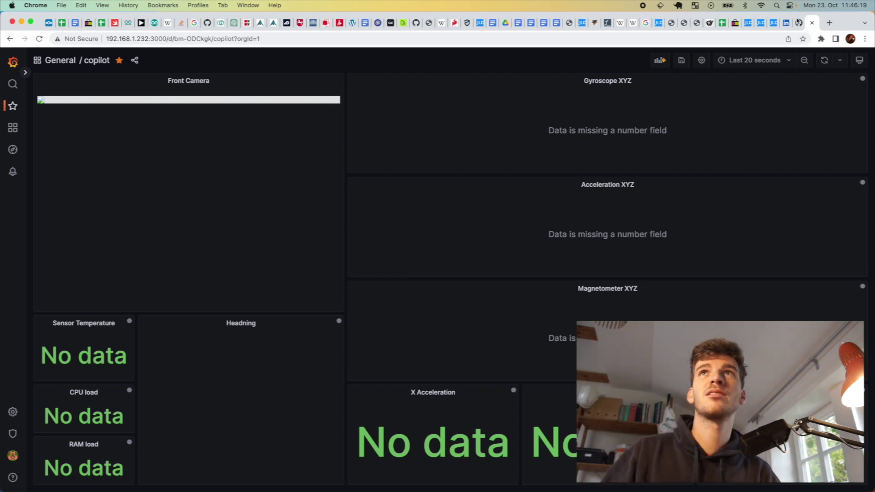
click(799, 23)
Browse grafana/dashboard.json in the GitHub repository, then return to the copilot dashboard tab
click(193, 207)
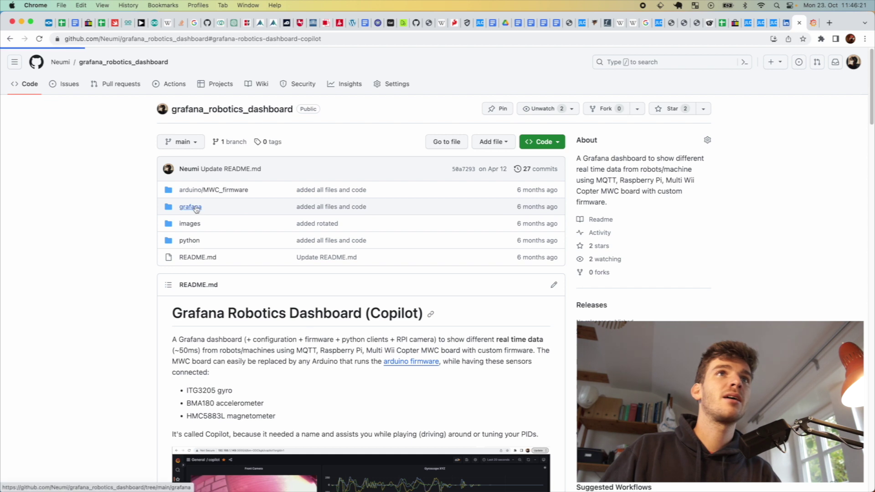
click(211, 200)
scroll(275, 279, down, 20)
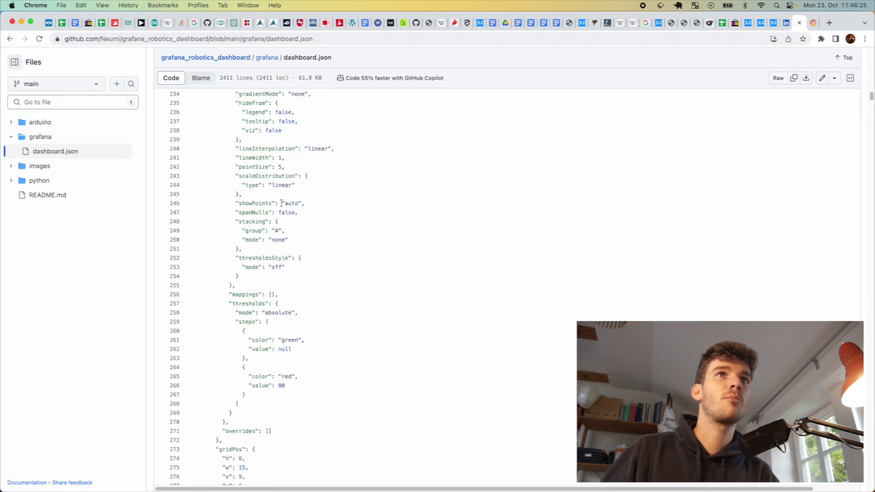
scroll(275, 279, down, 5)
click(10, 38)
click(9, 39)
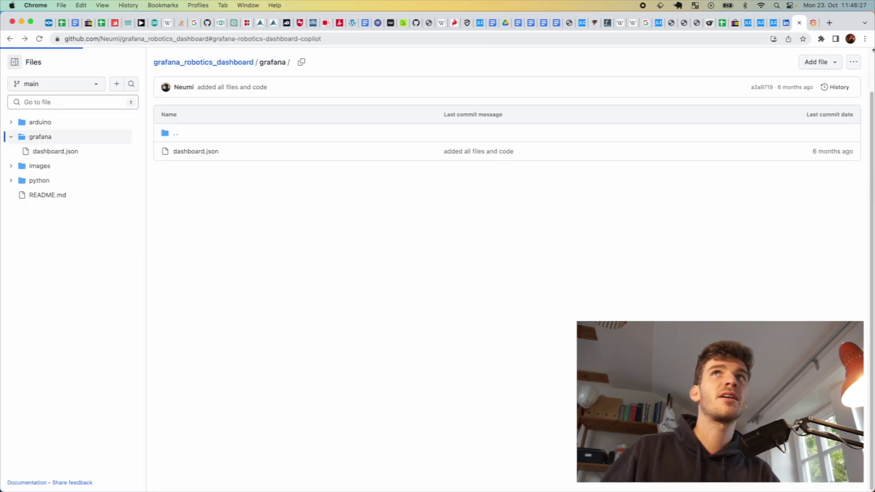
click(813, 23)
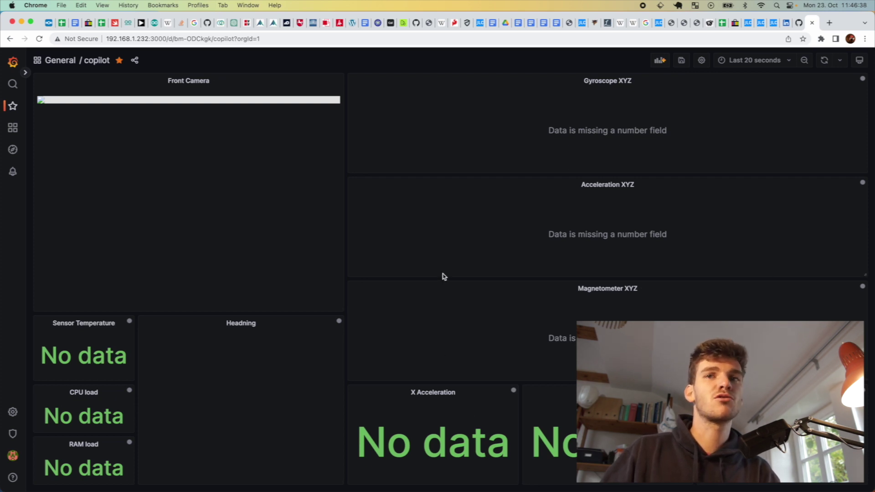
Run python3 serial_mqtt_stream.py in the Pi's copilot session, then view the live dashboard
key(super+Tab)
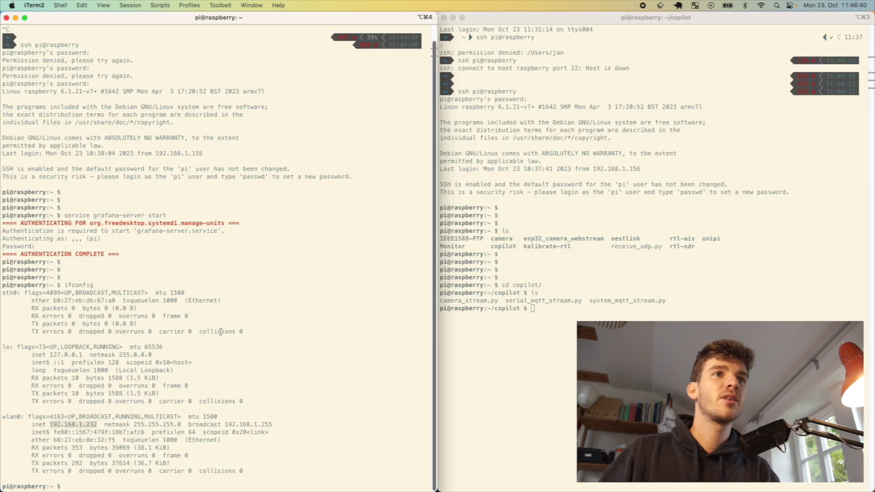
key(super+grave)
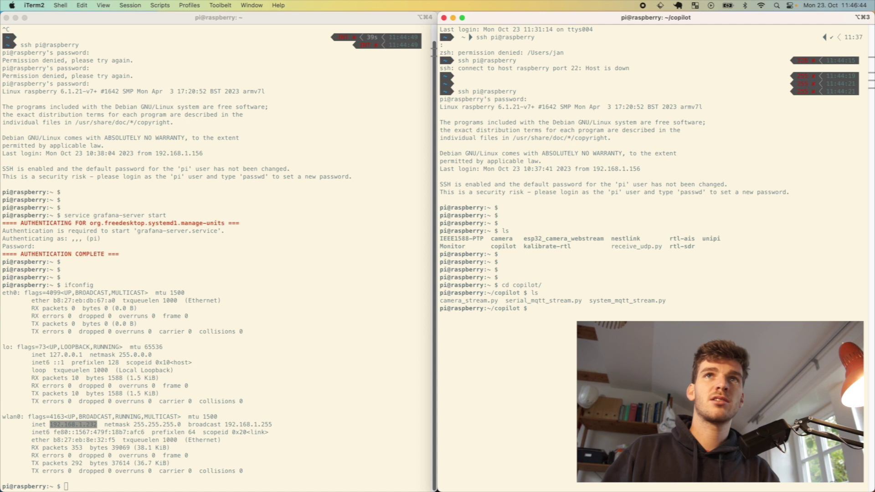
text(python)
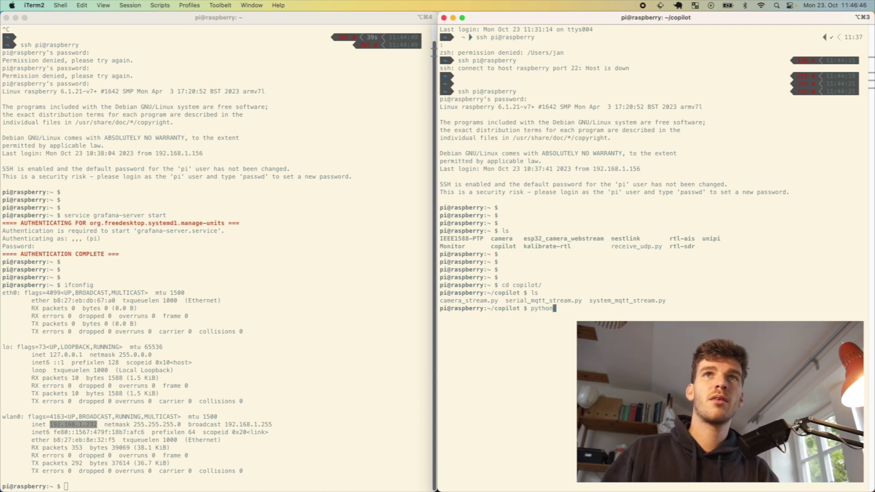
text(3 se)
key(Tab)
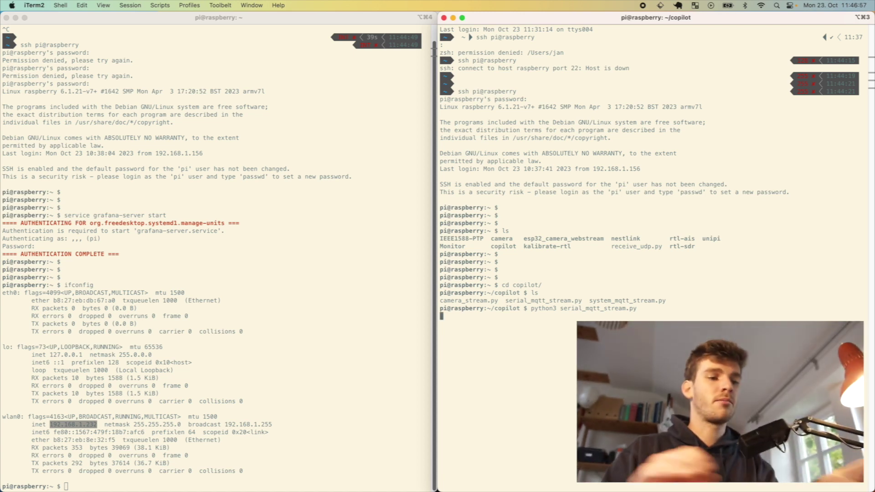
key(super+Tab)
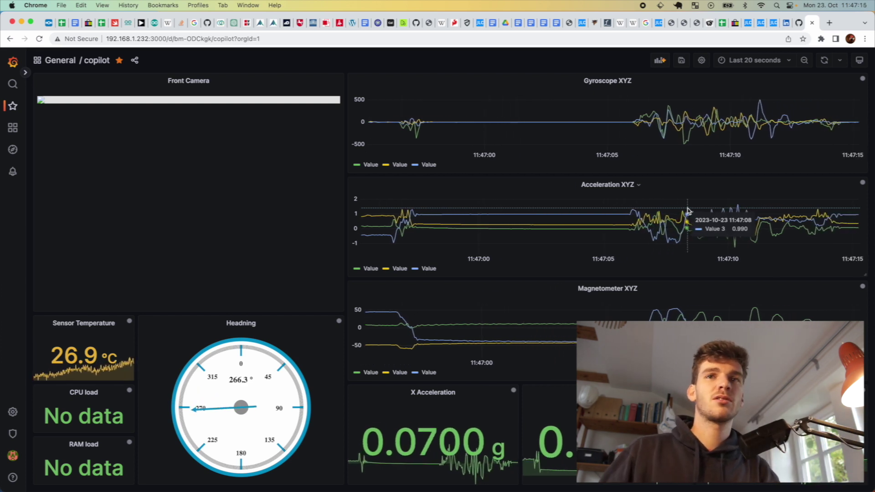
Go back to the iTerm2 Pi sessions after reading the live acceleration values
key(super+Tab)
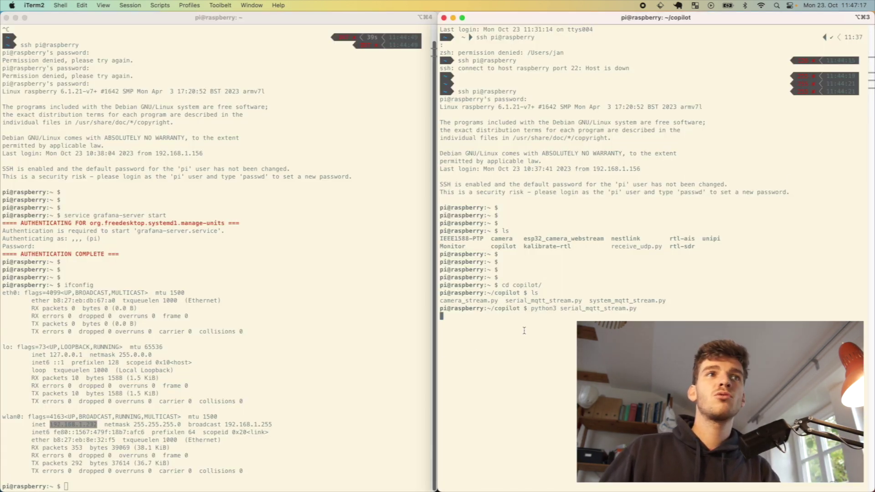
Run python system_mqtt_stream.py from copilot/ in the left terminal, then check CPU/RAM load in Grafana
key(super+grave)
text(cd copilot/)
key(Return)
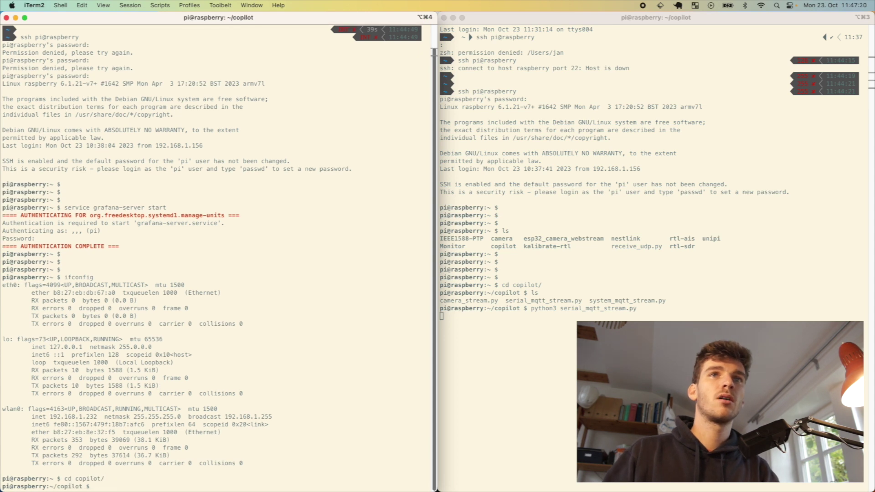
text(p)
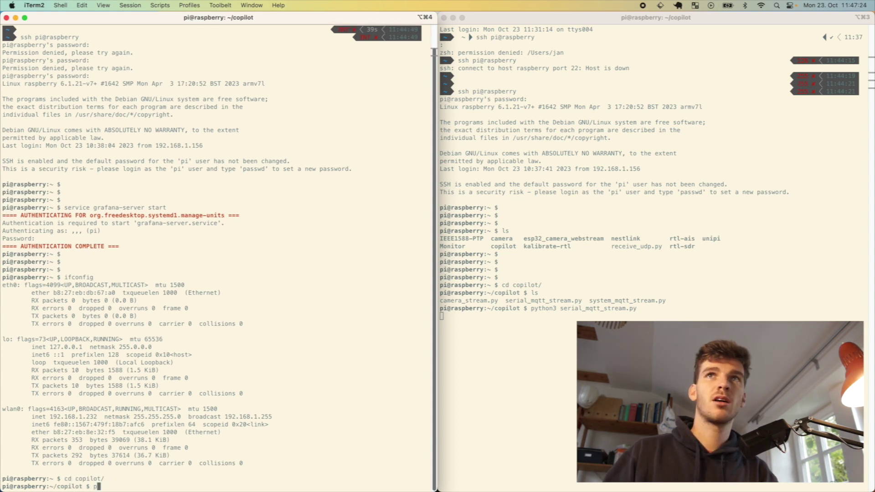
text(ython )
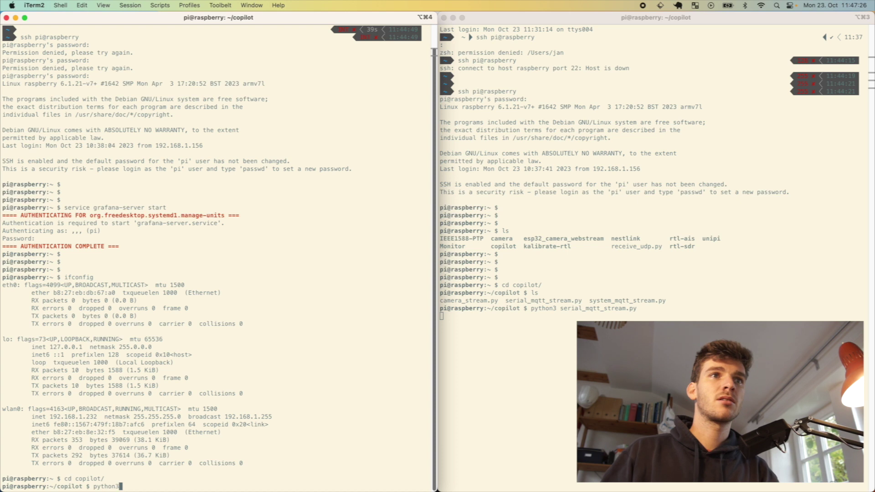
text(sy)
key(Tab)
key(Return)
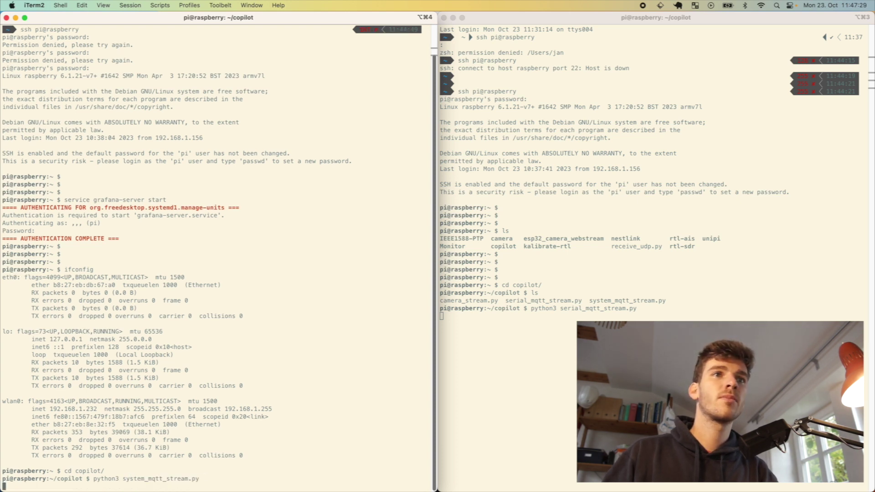
key(super+Tab)
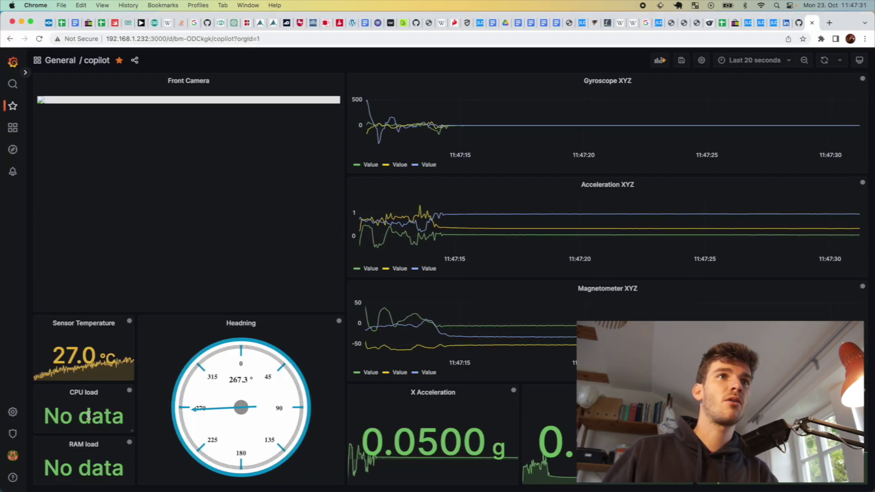
key(super+Tab)
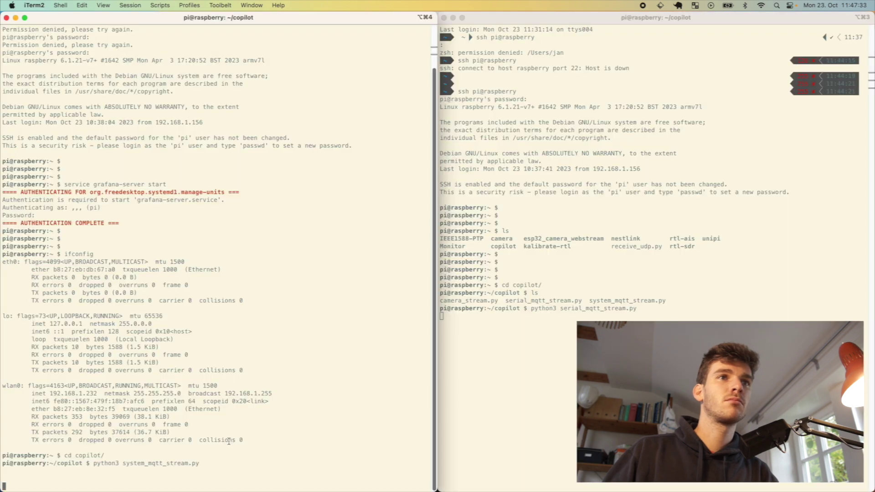
key(super+Tab)
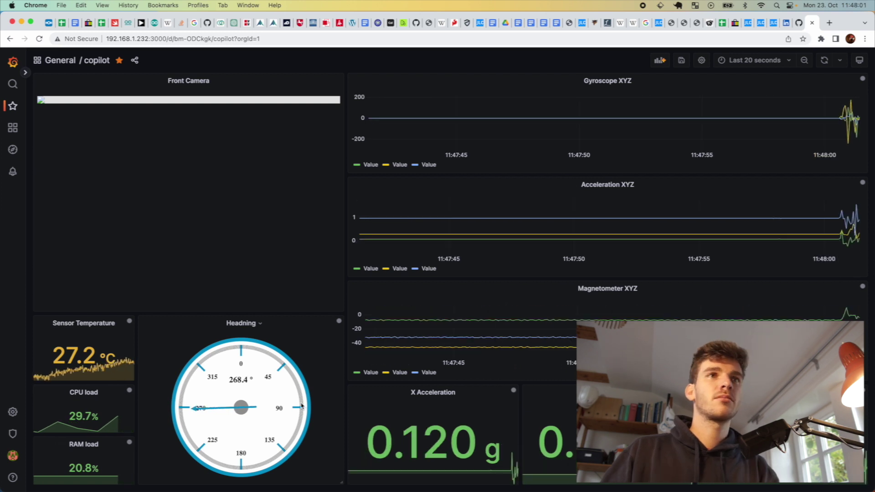
Open a new iTerm2 terminal window
key(super+Tab)
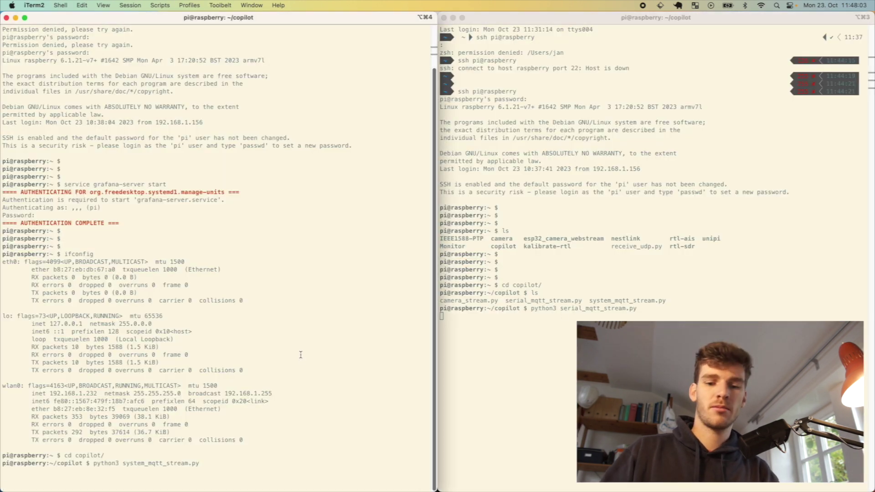
key(super+n)
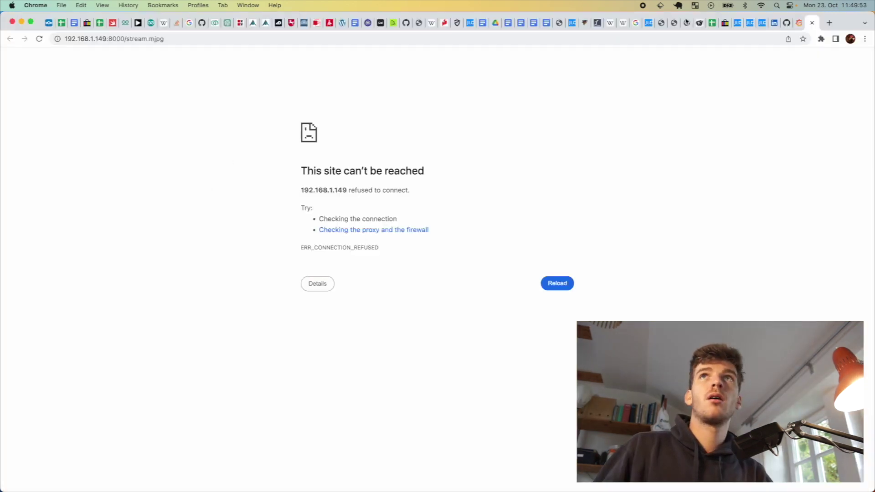
Correct the Front Camera panel's stream address to 192.168.1.232:8000 and apply it
click(811, 23)
key(super+r)
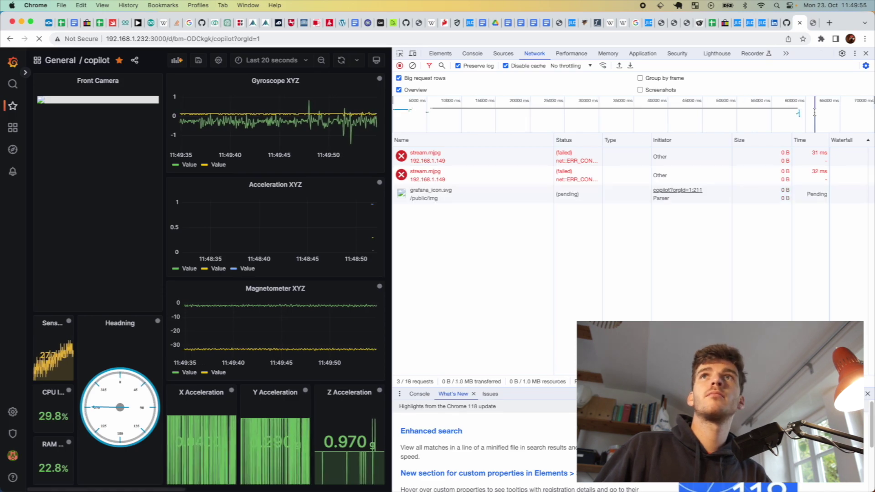
click(496, 175)
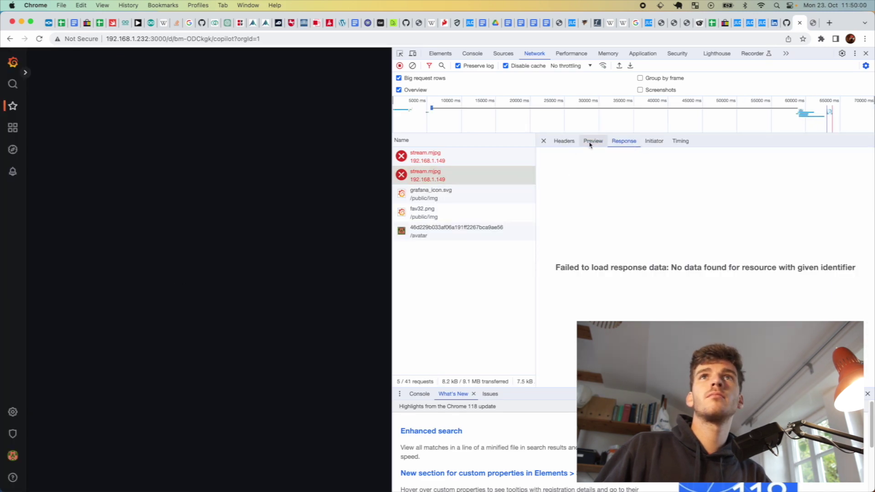
key(super+alt+i)
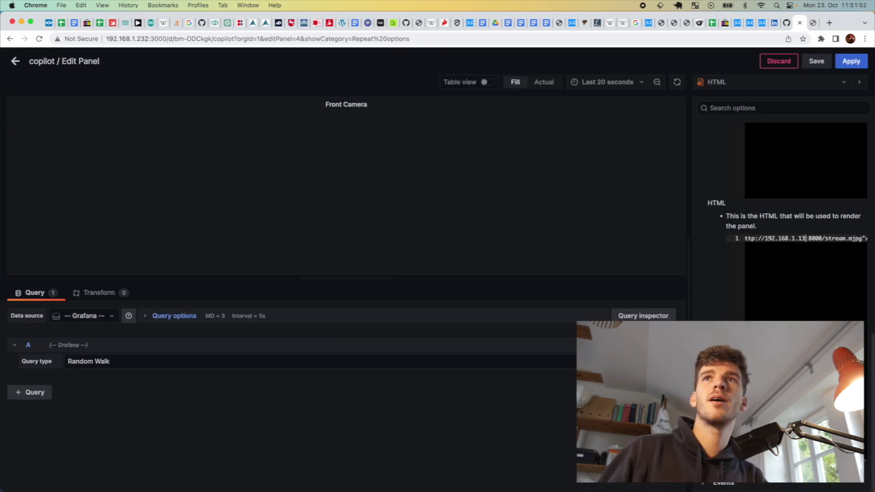
text(2.168.1.232:8000/stream.mjp)
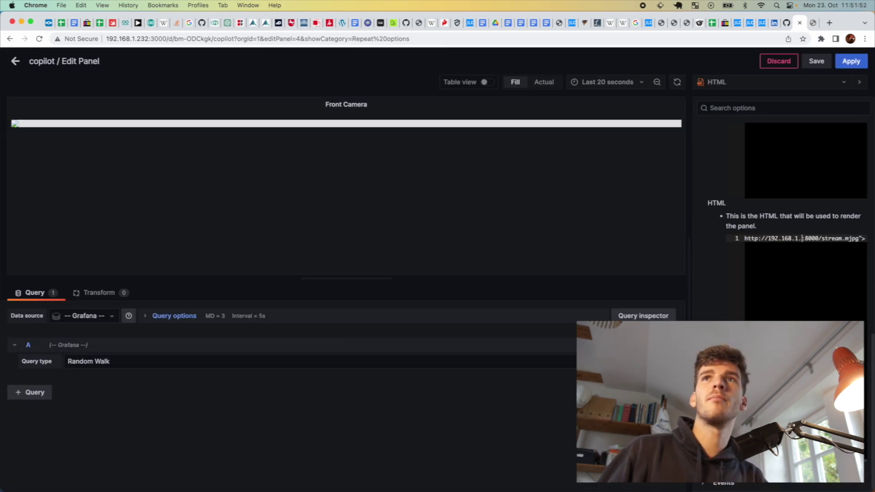
click(856, 65)
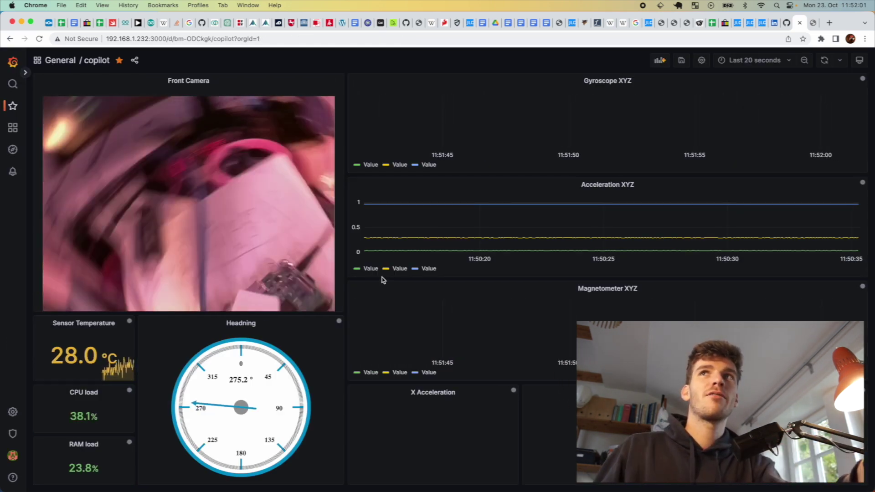
Reload the copilot dashboard and rerun serial_mqtt_stream.py until panels show 28 °C and 0.0200 g
key(super+r)
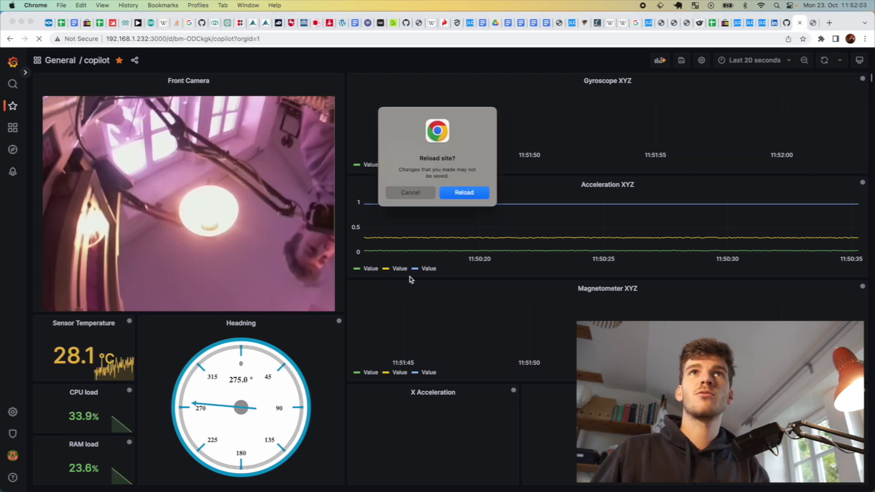
click(483, 196)
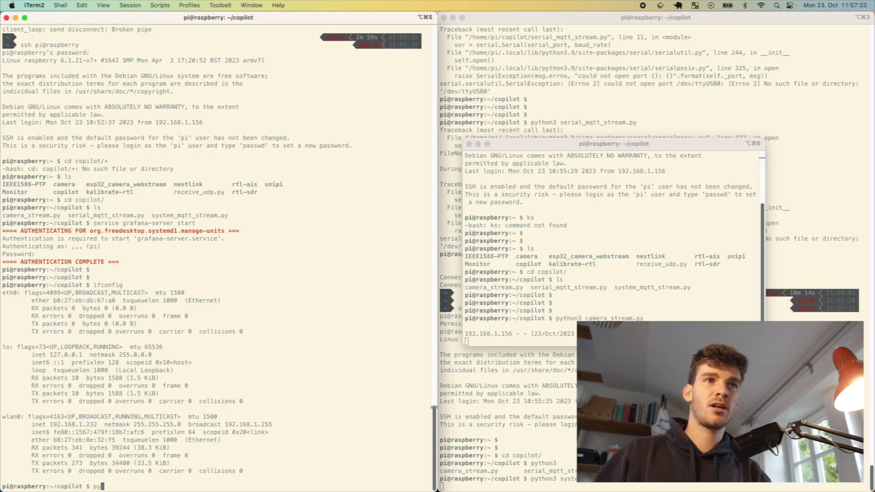
key(Tab)
key(Tab)
key(Tab)
text(ser)
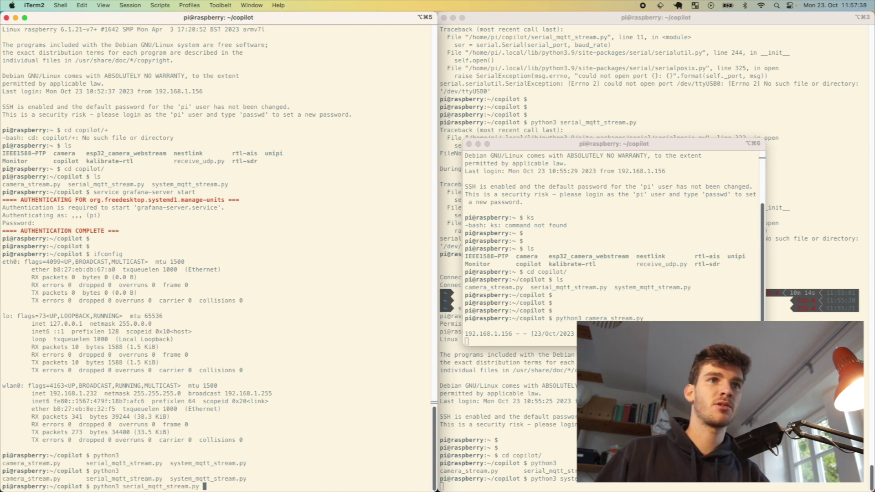
key(Return)
key(super+Tab)
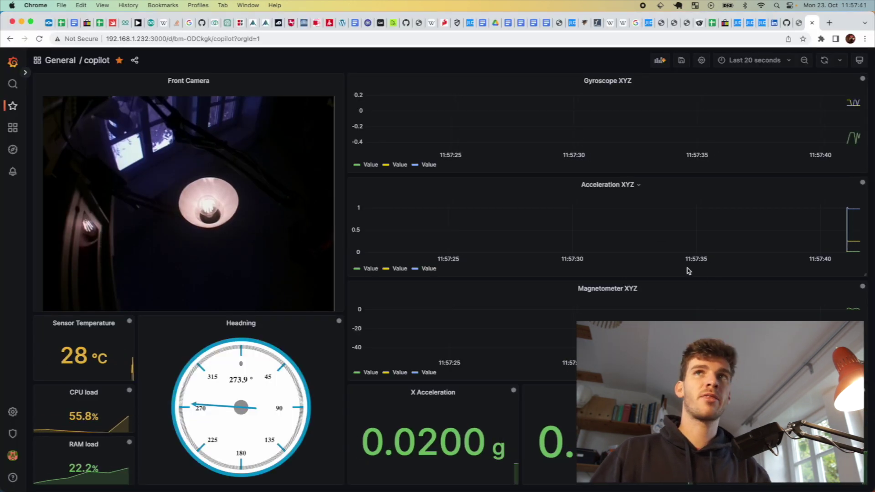